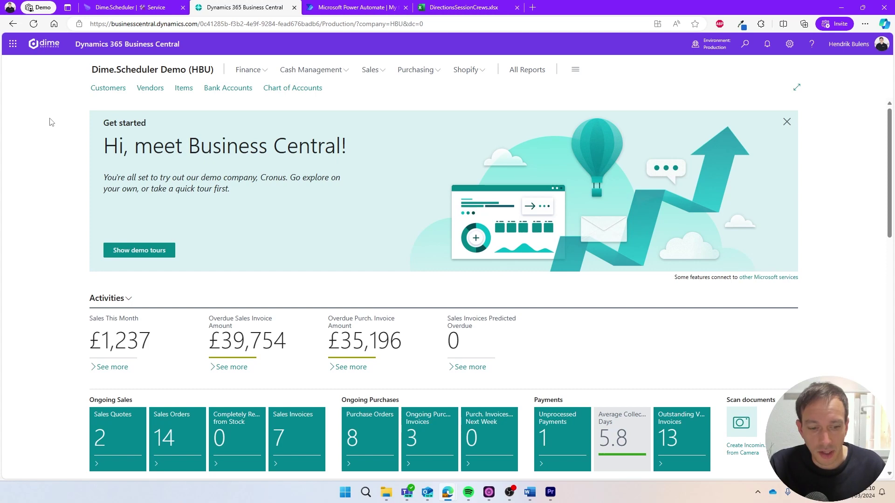
- Find the Service Orders list and create a new service order
key("alt+q")
type("service orders")
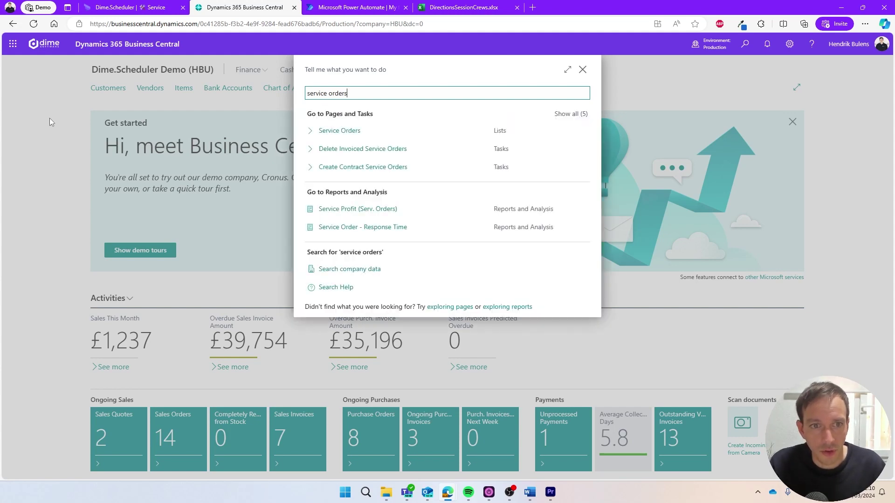
left_click(339, 136)
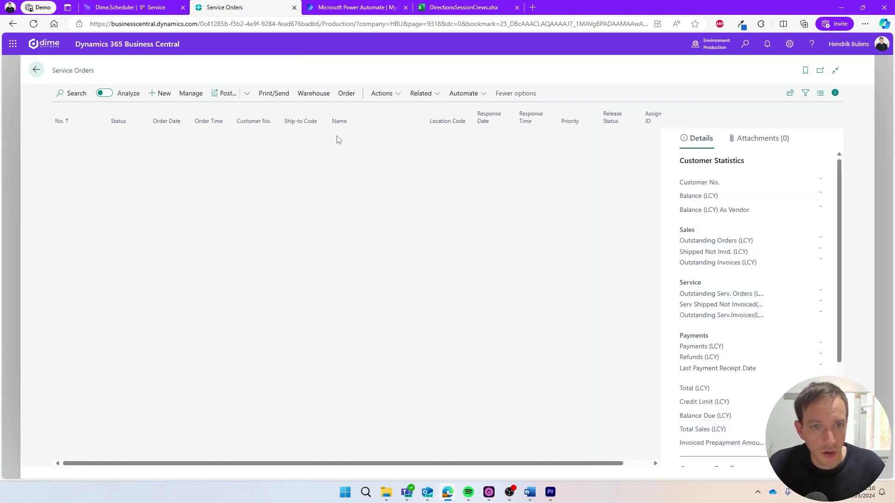
left_click(164, 95)
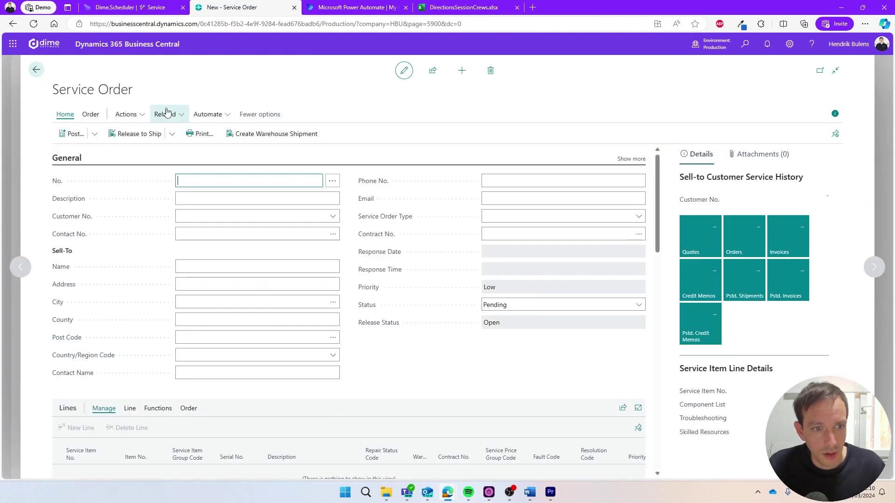
- Select Pryce Advertising as the service order's customer and set the service order type to SERVICE
left_click(333, 216)
scroll(280, 264, "down", 5)
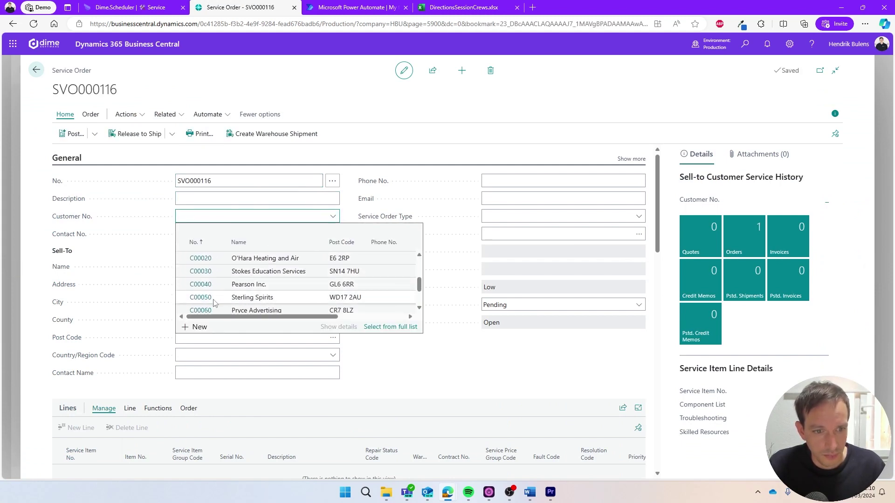
scroll(214, 303, "down", 1)
left_click(214, 301)
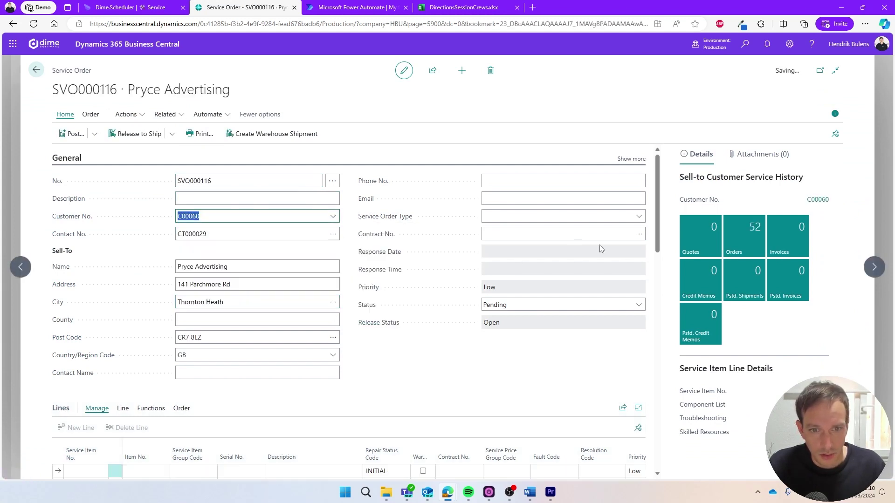
left_click(637, 217)
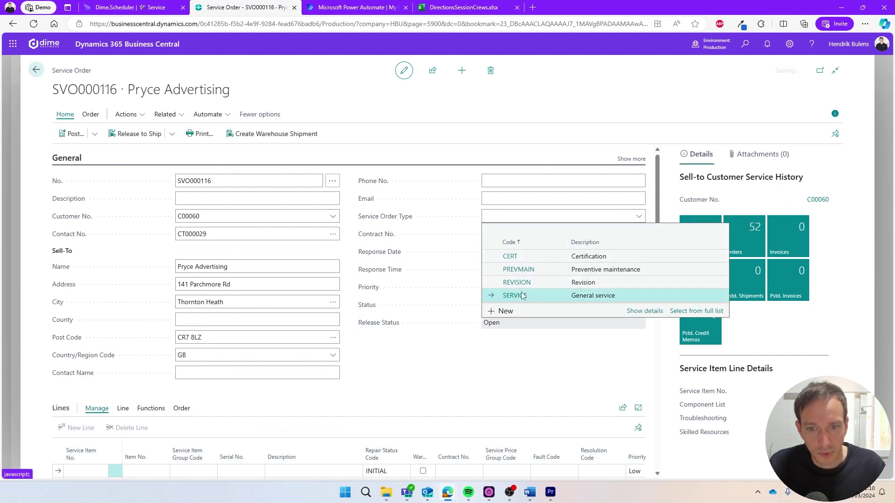
left_click(522, 296)
- Add the service item LONDON Swivel Chair, blue (item 1908-S) to the first service order line
scroll(103, 410, "down", 1)
left_click(95, 418)
left_click(101, 421)
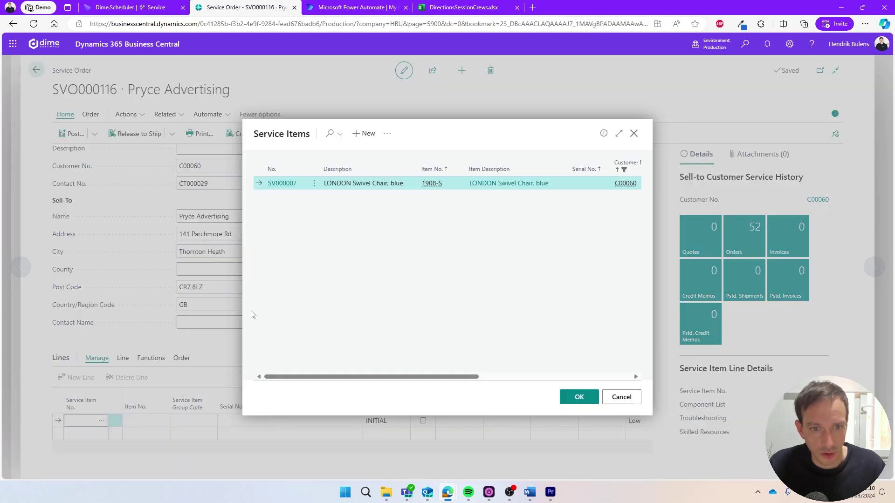
left_click(565, 397)
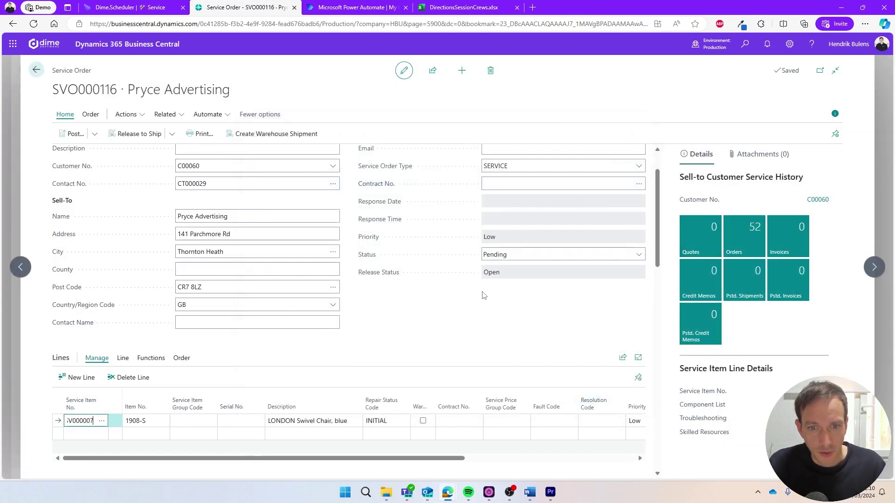
- Send the new service order to Dime.Scheduler
scroll(457, 303, "up", 2)
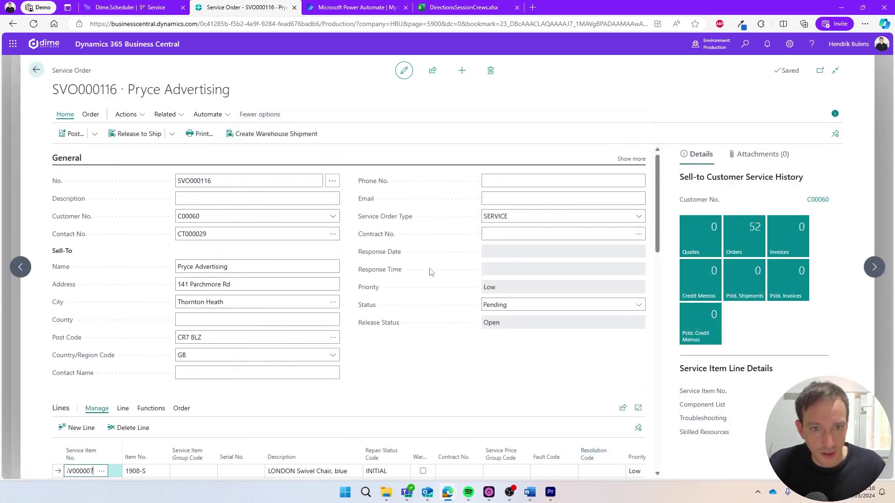
left_click(131, 117)
mouse_move(131, 193)
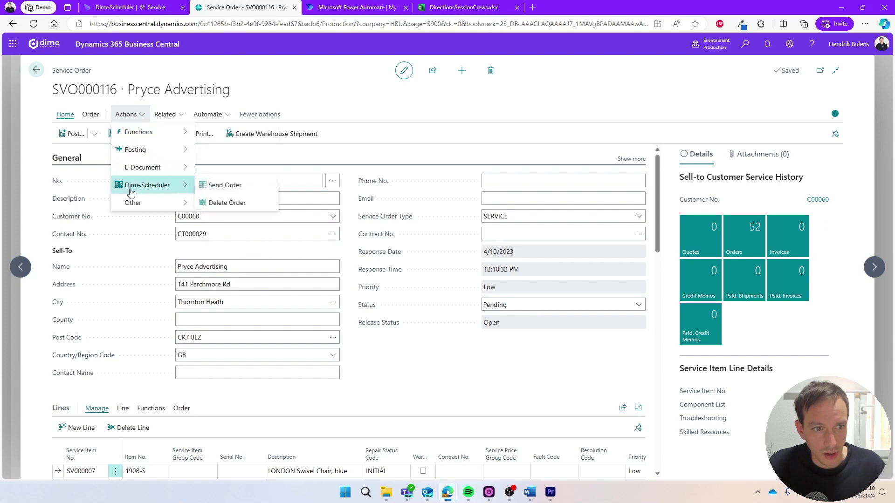
left_click(253, 186)
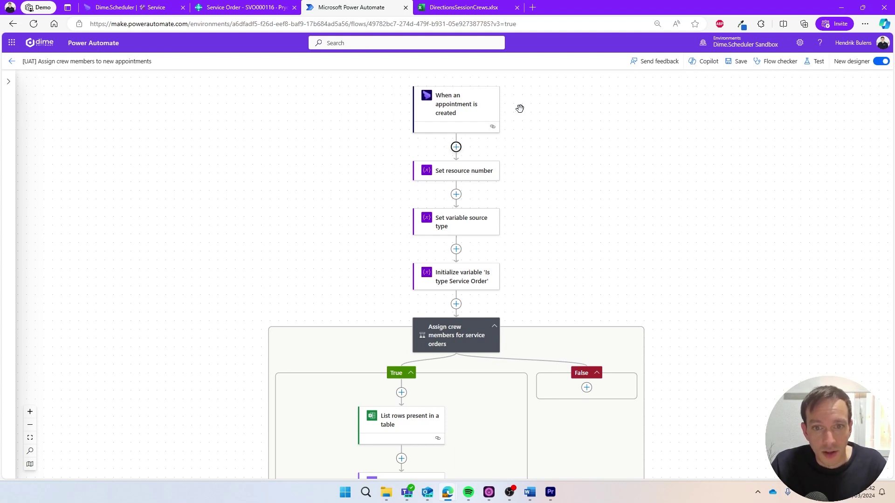
- Examine the Power Automate crew assignment flow from its trigger through the List rows, Filter array and Add vehicle action parameters
scroll(520, 109, "down", 1)
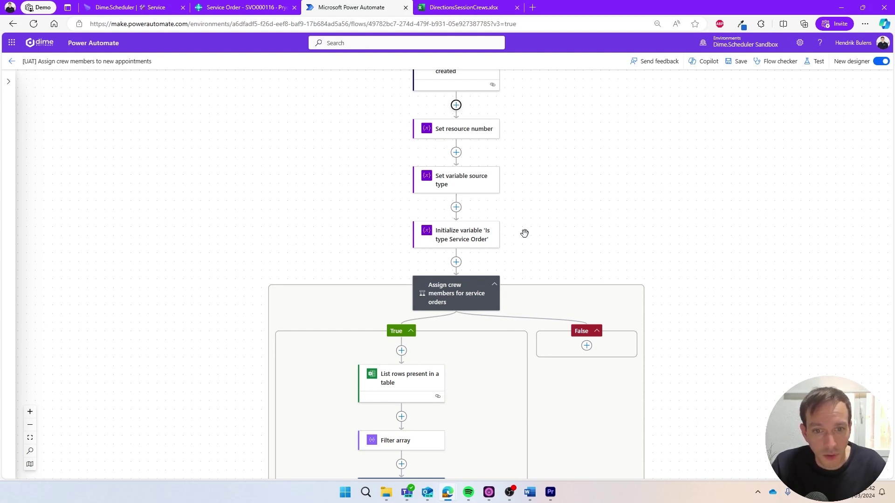
scroll(524, 233, "down", 4)
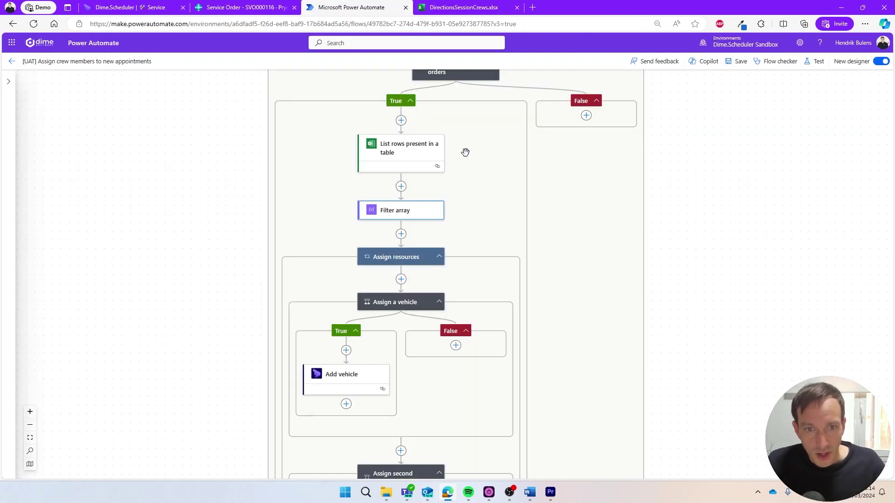
left_click(400, 153)
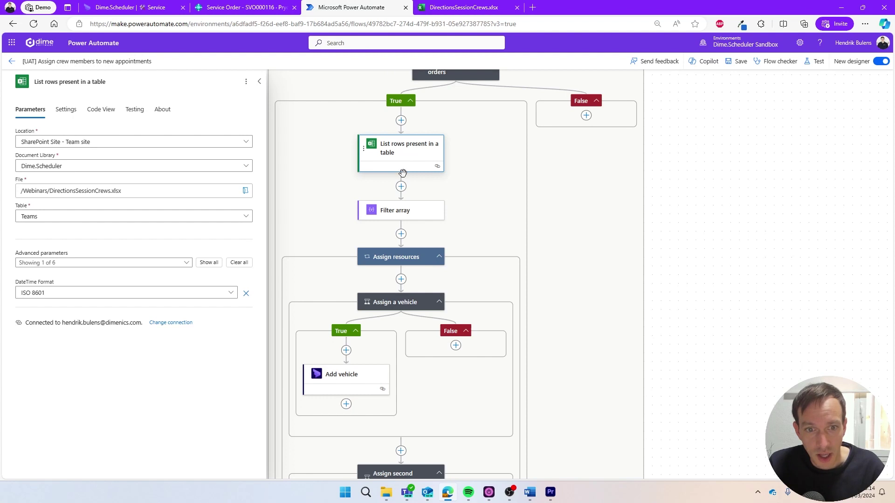
left_click(398, 212)
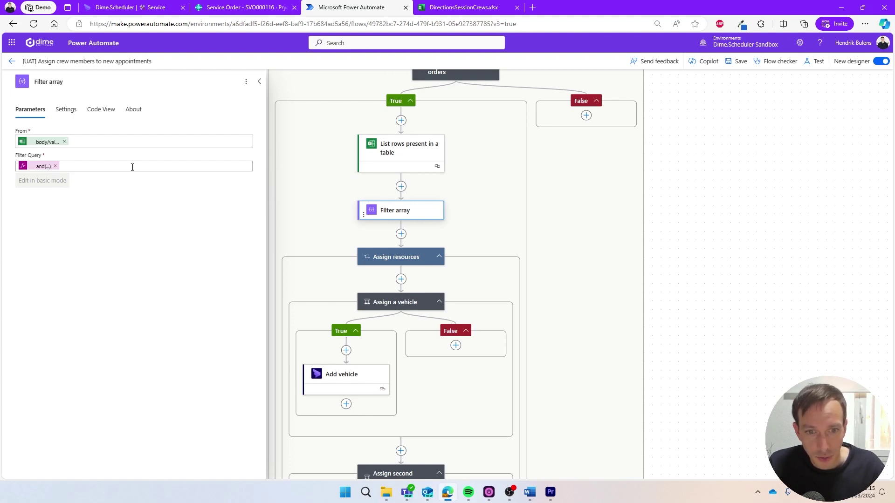
scroll(404, 224, "down", 5)
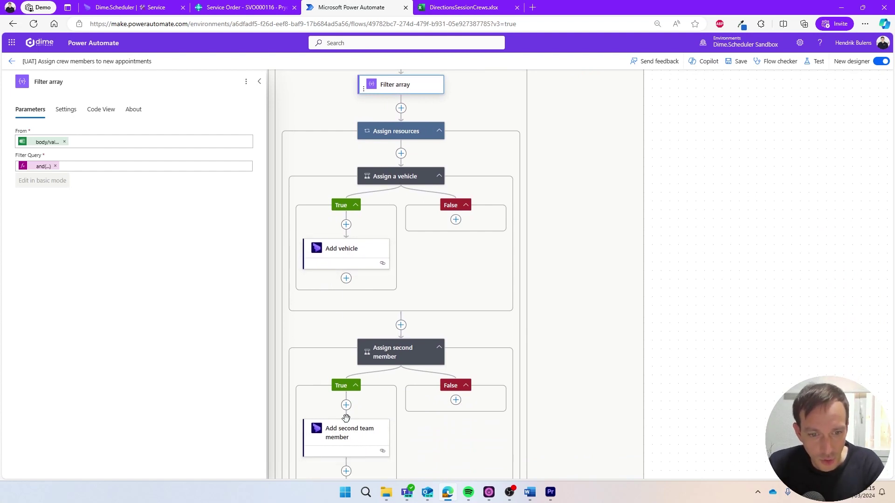
left_click(343, 256)
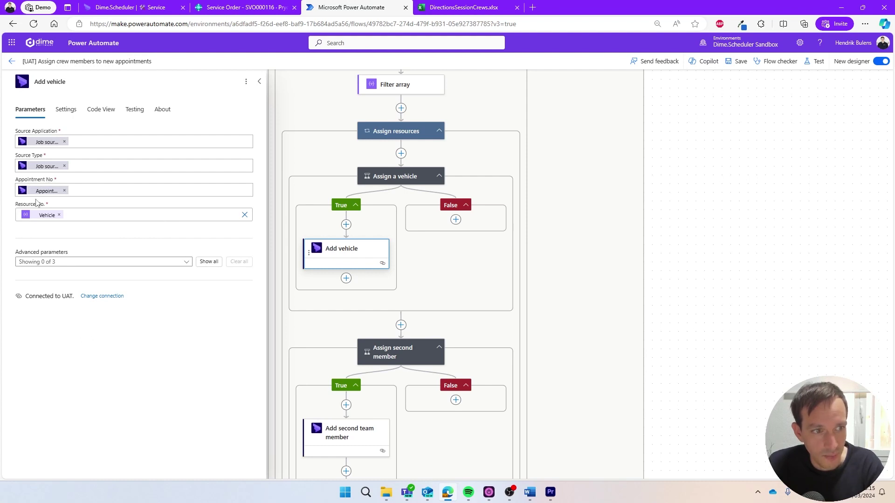
mouse_move(25, 221)
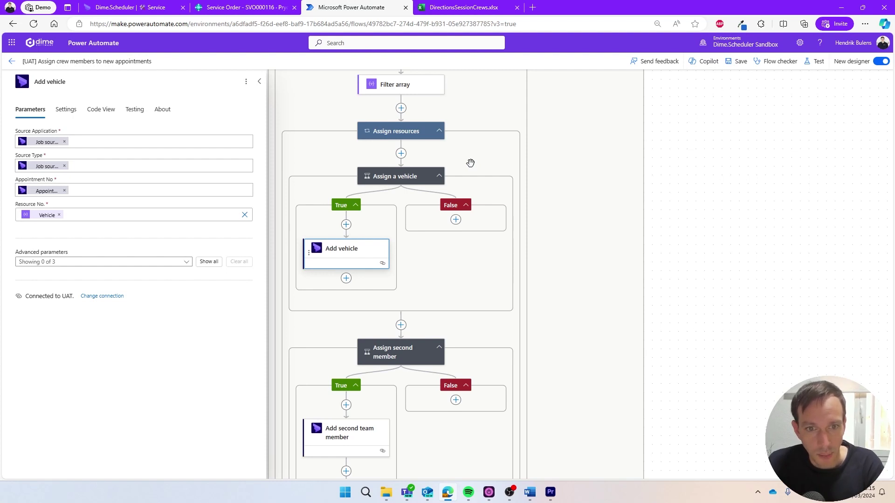
- Examine the flow's parameters for adding a notification and for setting the appointment status to In Progress
scroll(471, 163, "down", 5)
scroll(446, 162, "down", 4)
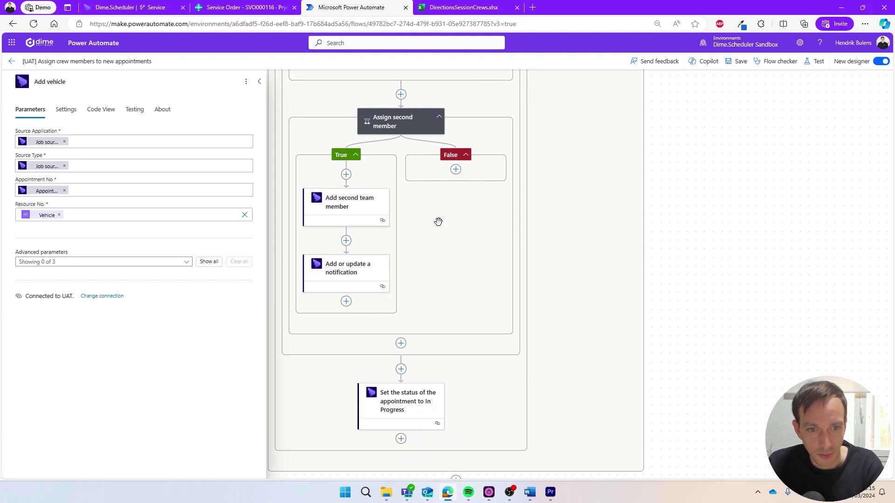
left_click(344, 283)
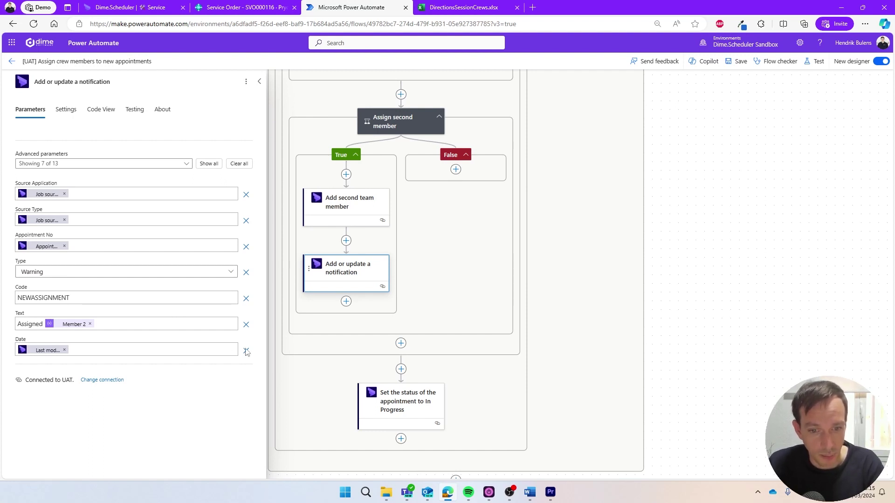
left_click(396, 409)
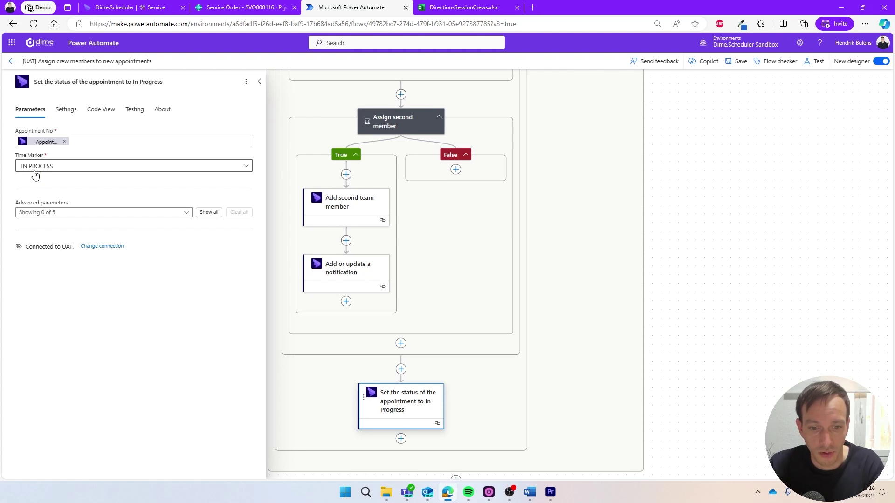
scroll(559, 198, "down", 1)
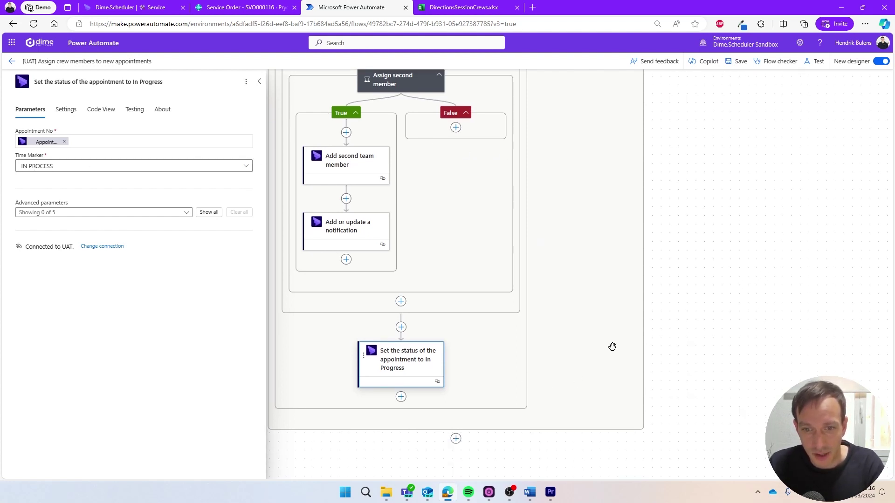
scroll(675, 180, "up", 10)
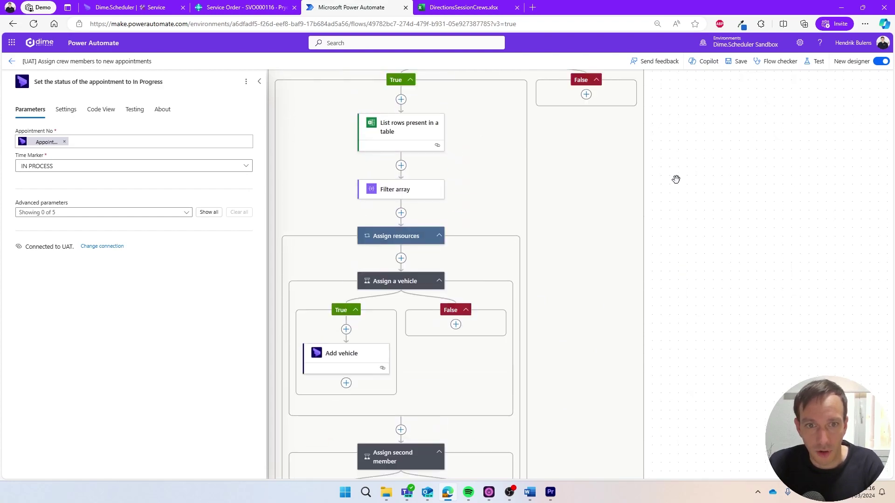
scroll(676, 179, "up", 3)
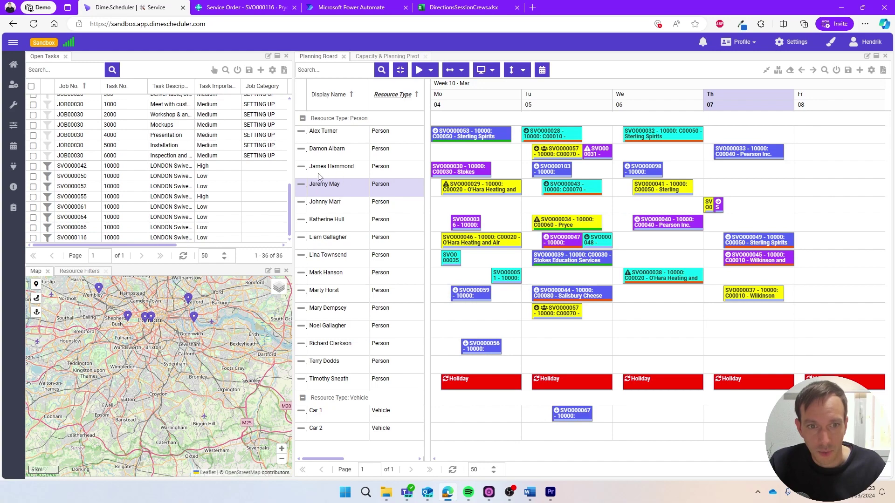
- Switch to DirectionsSessionCrews.xlsx and check the first member, second member and vehicle of the crew in row 3
left_click(432, 9)
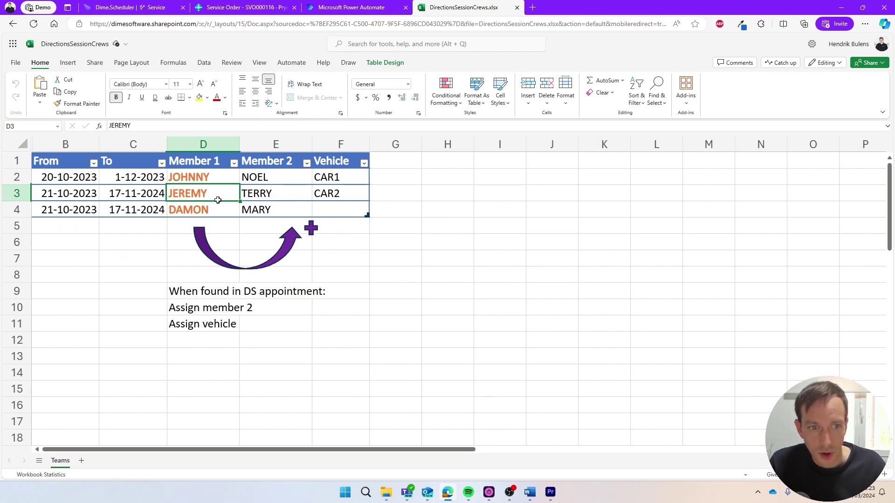
left_click(255, 194)
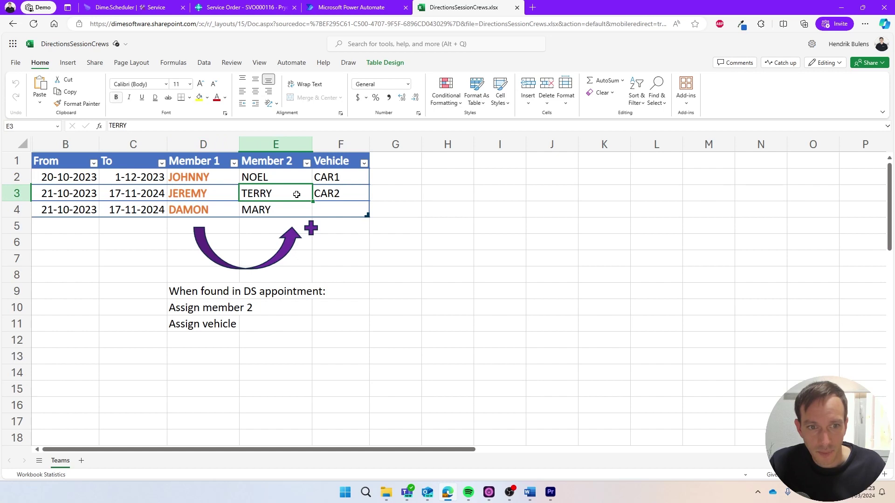
left_click(322, 194)
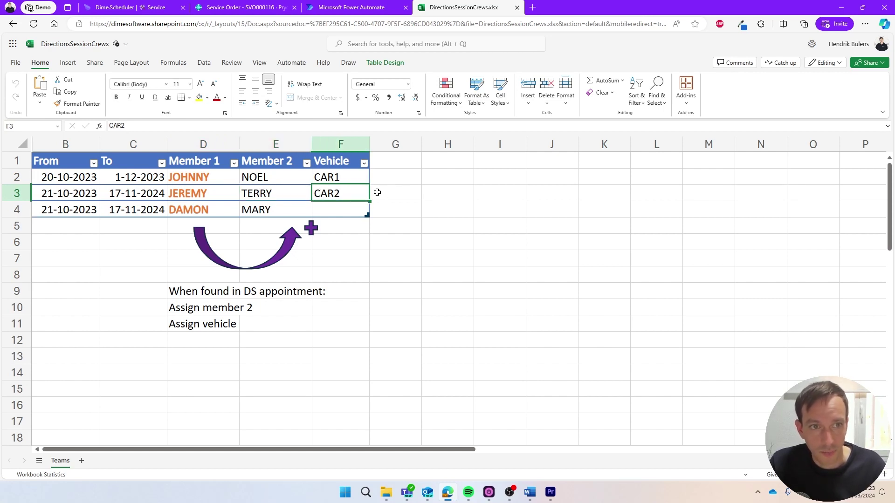
- In Dime.Scheduler, schedule the new Pryce Advertising service task for the CAR2 crew's first member on Thursday 7 March at 10:00
left_click(154, 7)
left_click_drag(71, 238, 730, 190)
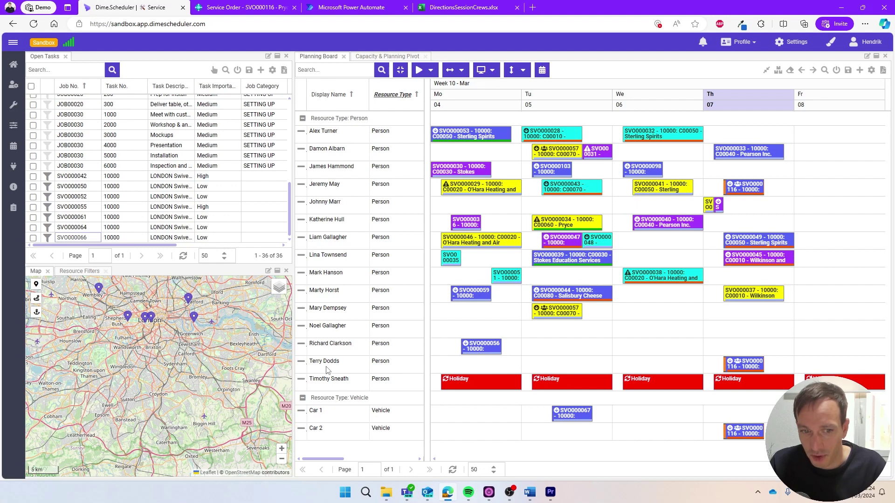
- Inspect the time marker options in the second crew member's appointment details, and open the notifications of the first member's appointment
left_click(747, 366)
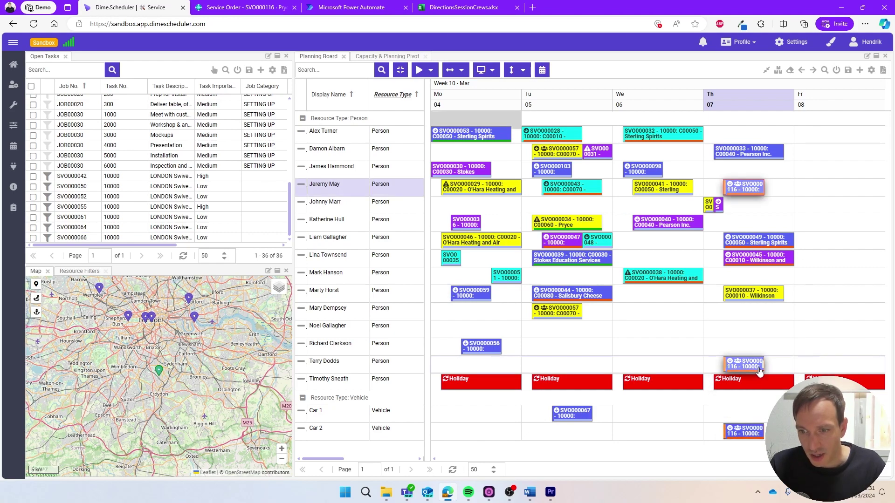
double_click(759, 368)
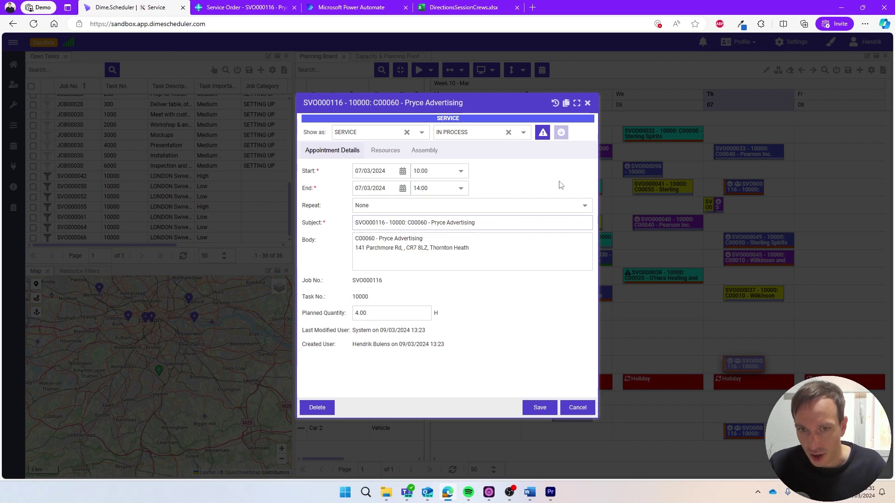
left_click(525, 136)
left_click(524, 134)
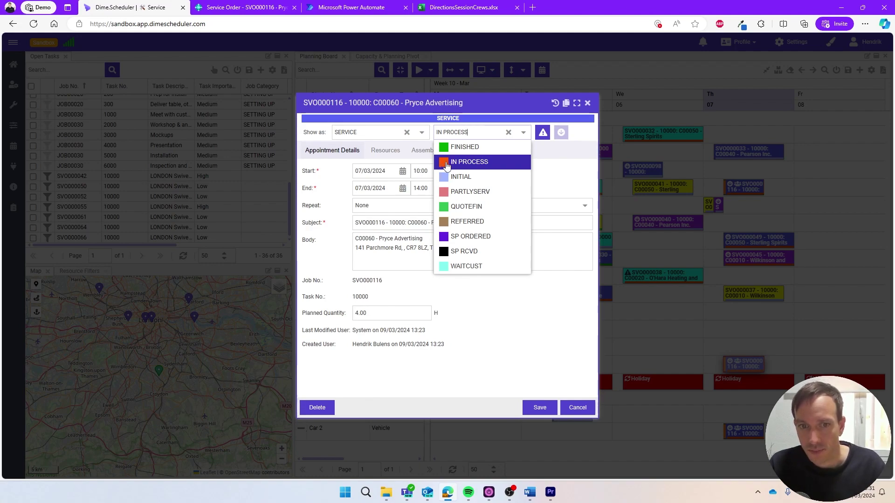
left_click(587, 103)
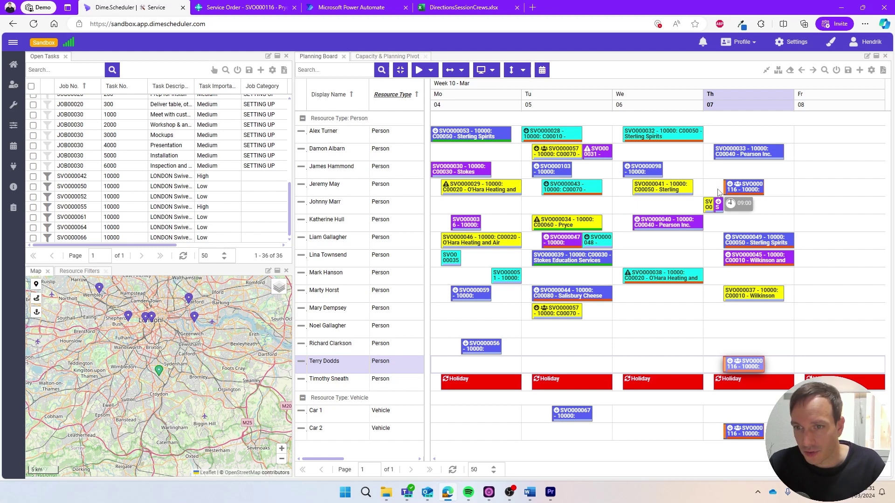
right_click(744, 188)
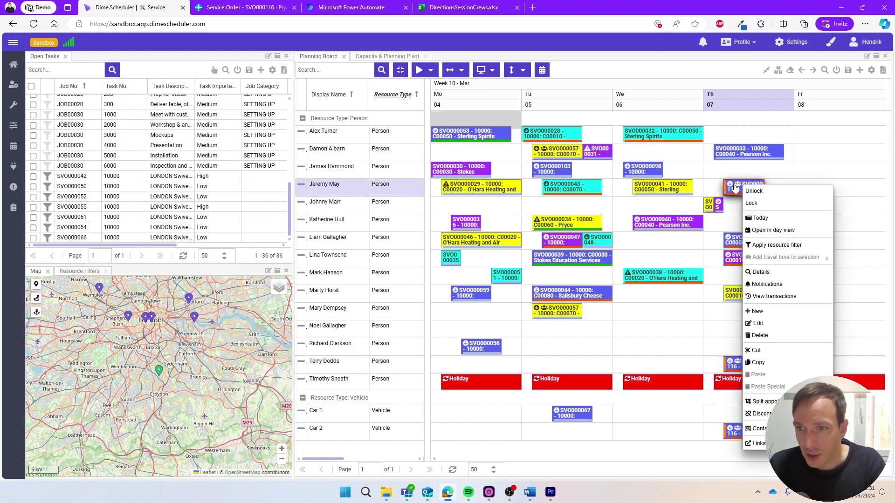
left_click(788, 286)
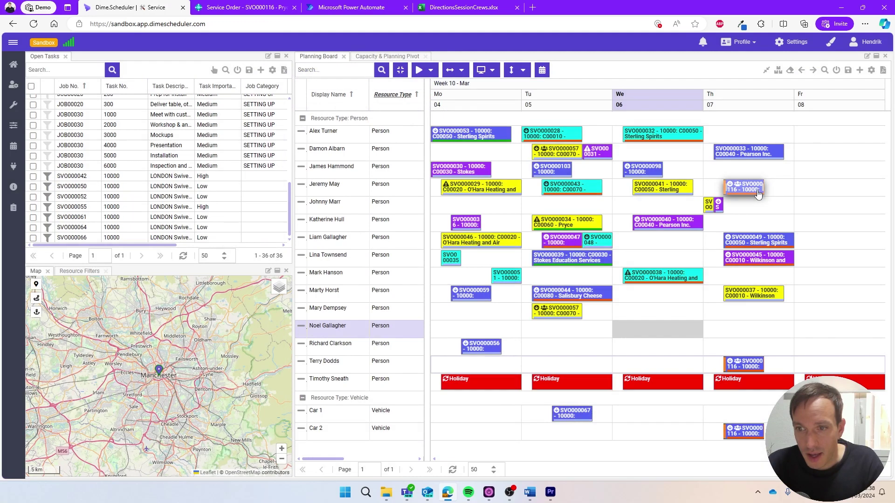
- Open the service order linked to the first crew member's appointment in Business Central and view its service line's resource allocations
left_click(756, 196)
right_click(759, 195)
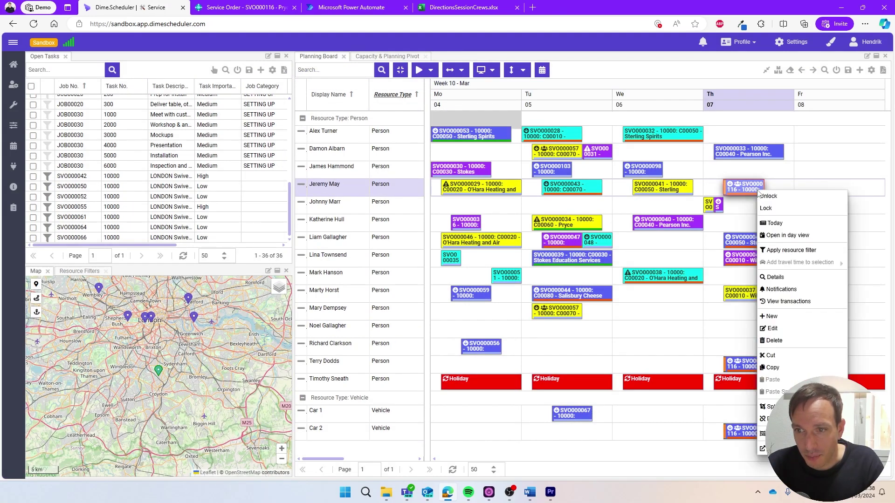
mouse_move(769, 434)
mouse_move(765, 449)
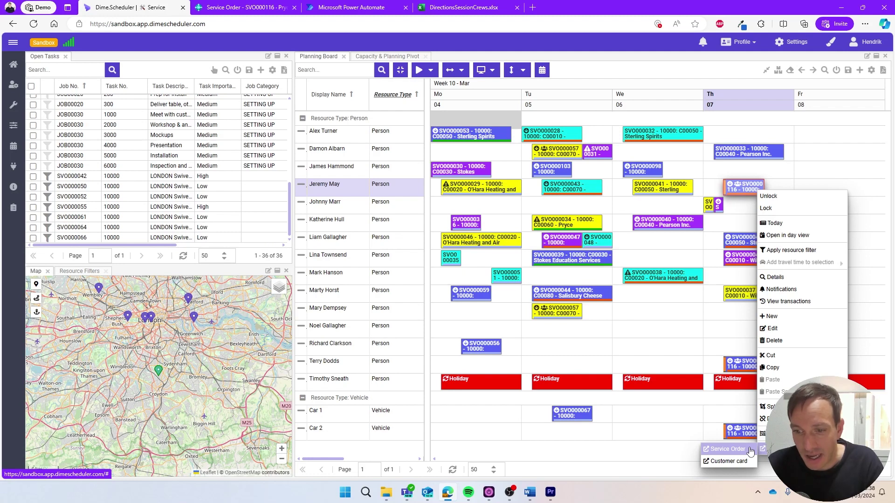
left_click(727, 449)
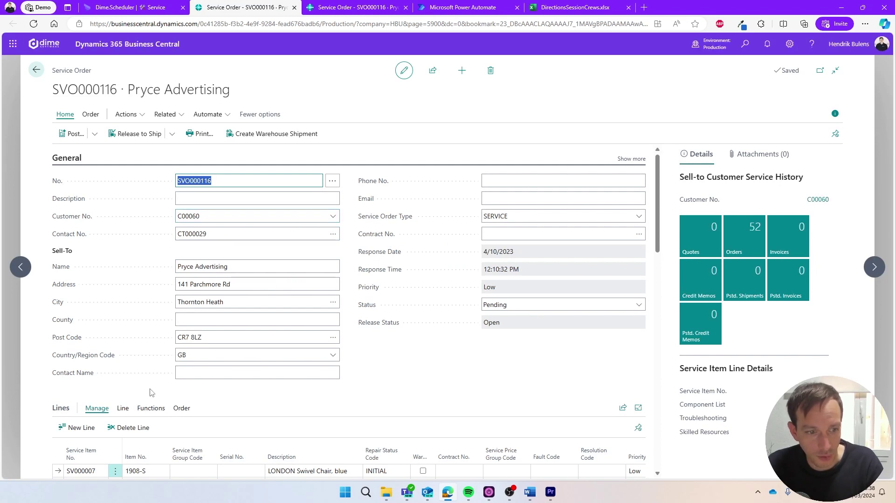
left_click(124, 409)
left_click(113, 427)
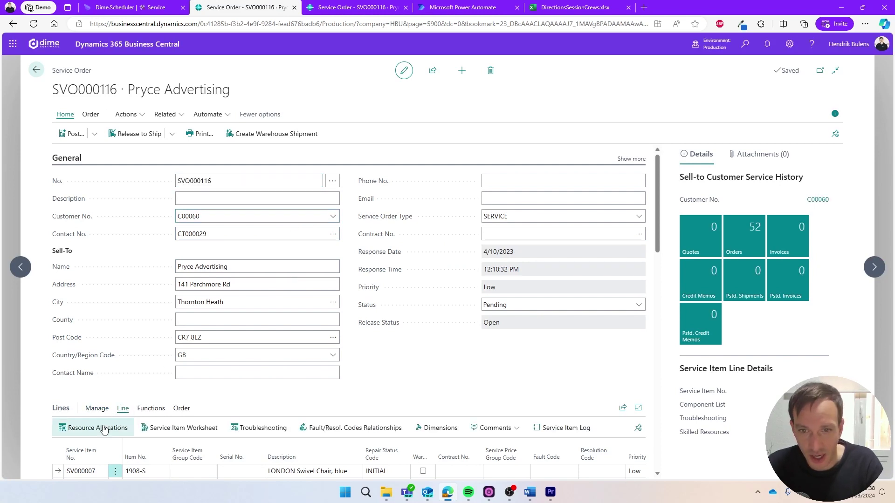